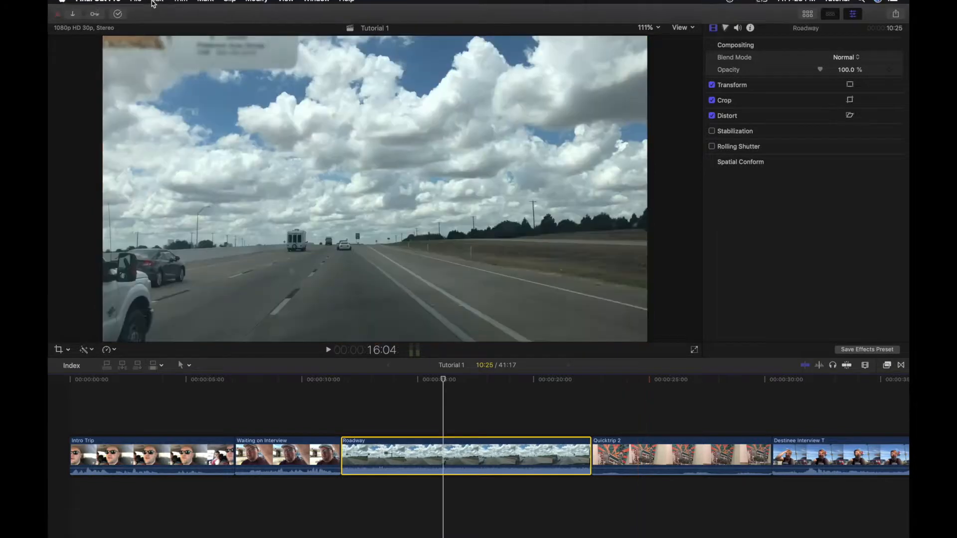
View and close the What's New in Final Cut Pro overview from the Help menu.
mouse_move(135, 4)
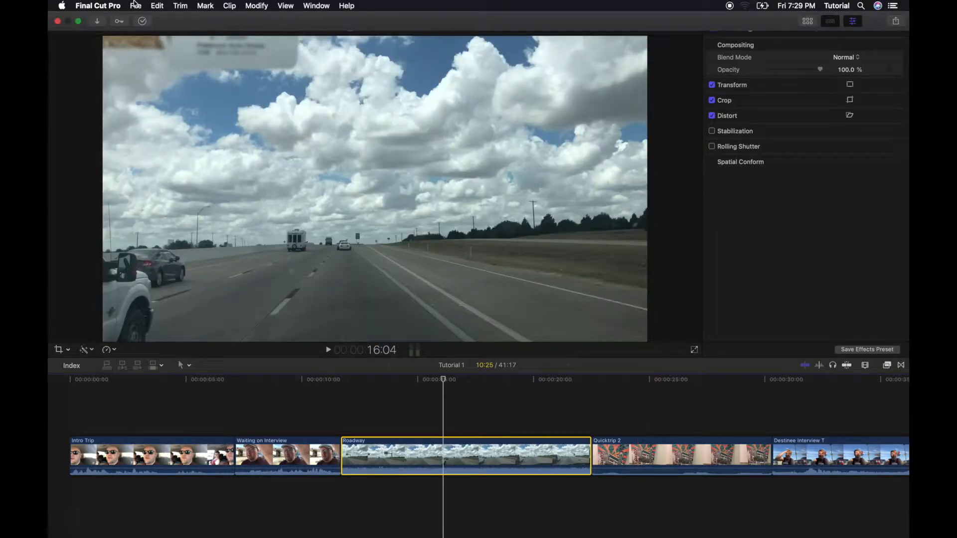
click(116, 5)
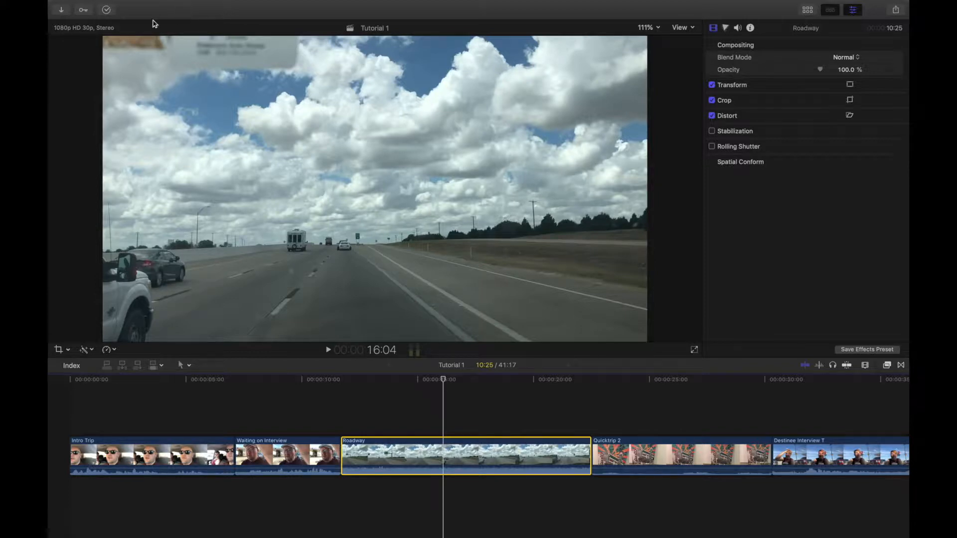
click(344, 7)
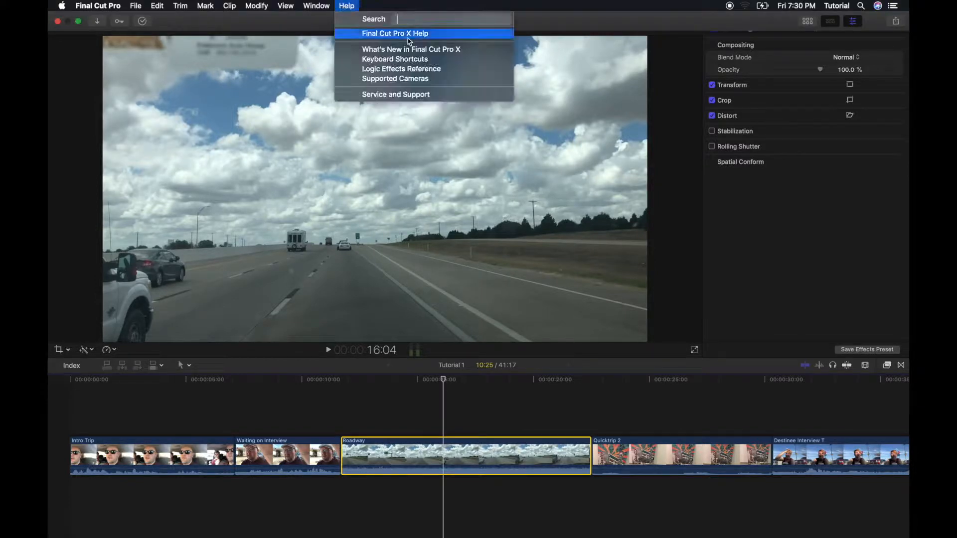
click(425, 53)
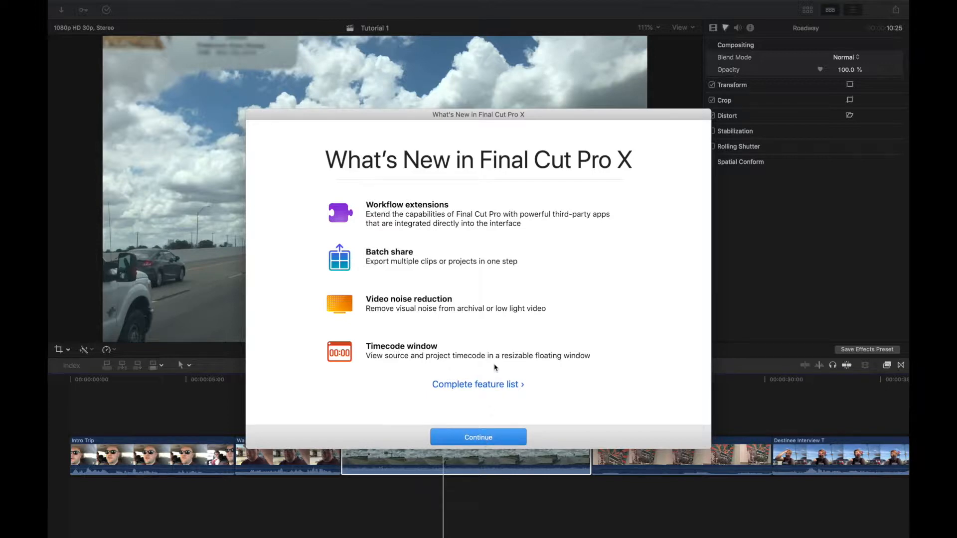
click(489, 437)
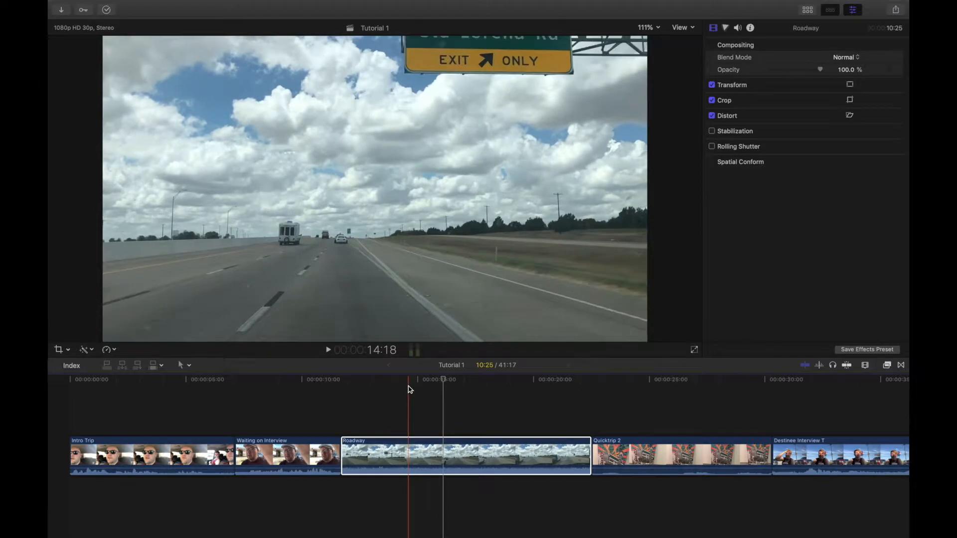
Park the playhead at 16:06 in Roadway and show all 174 video effects.
click(409, 387)
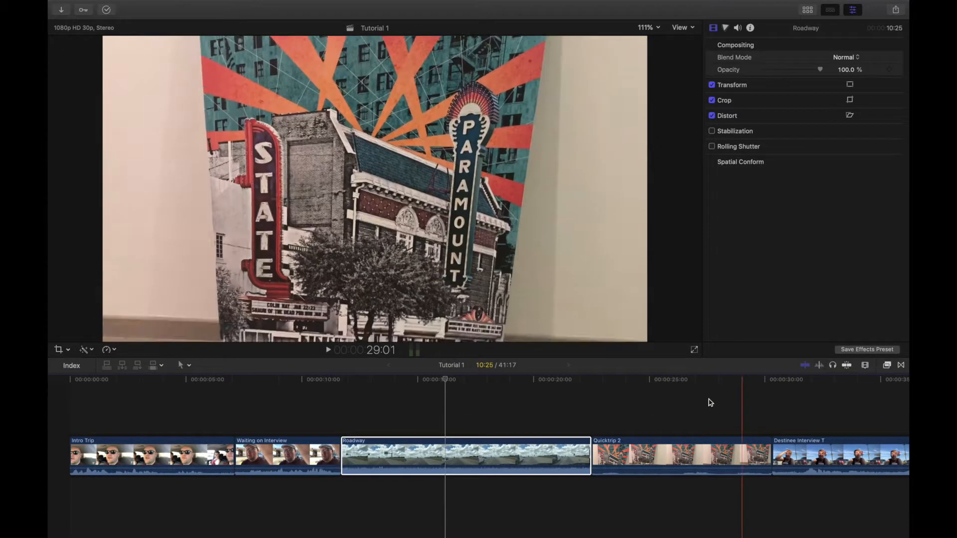
click(445, 409)
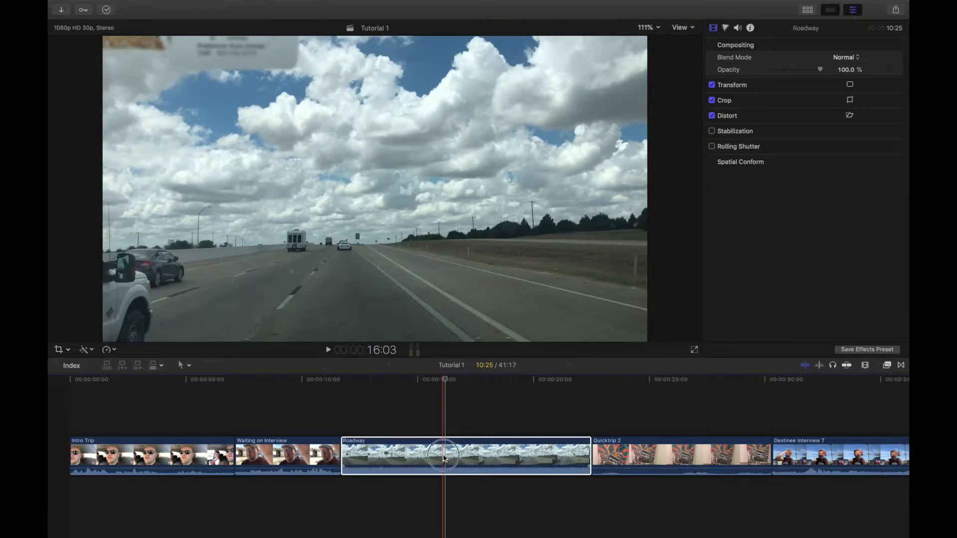
click(887, 365)
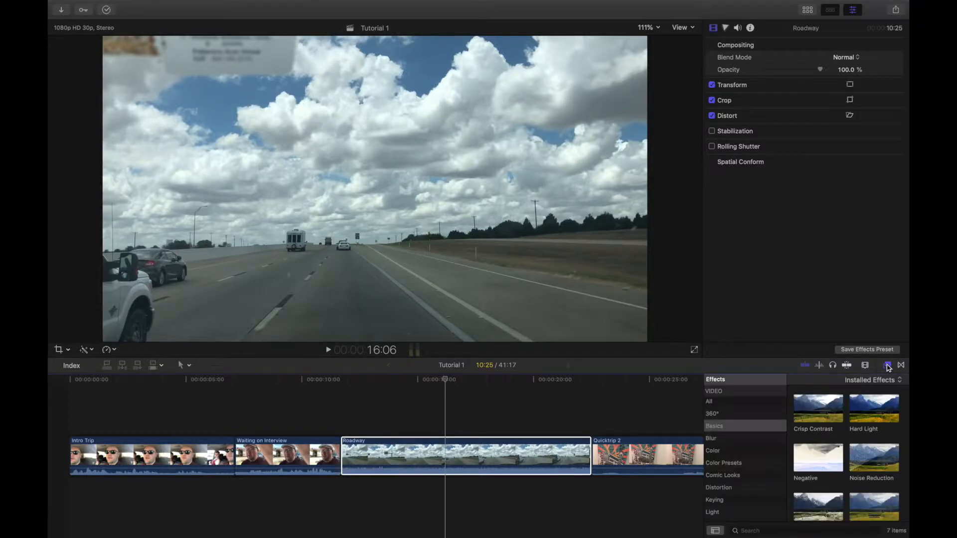
click(767, 402)
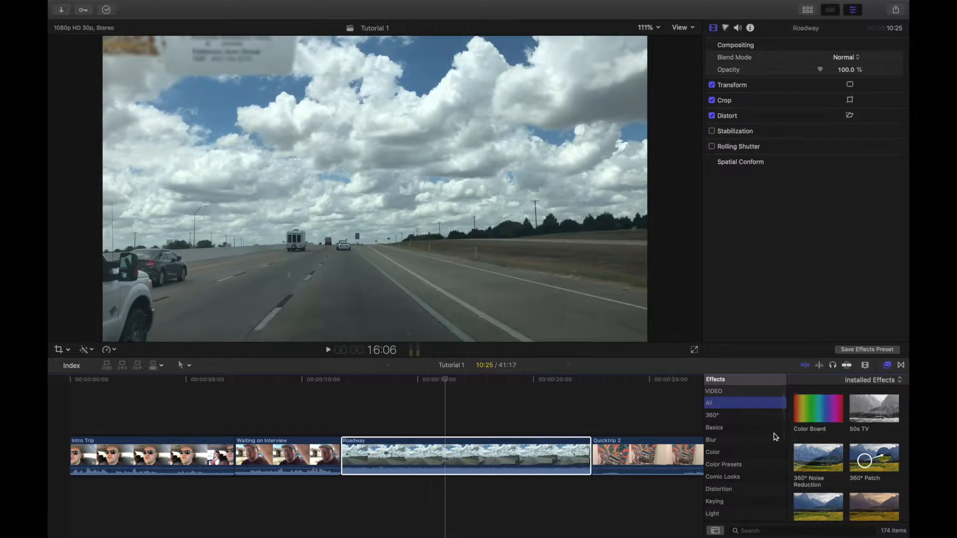
scroll(750, 436, down, 1)
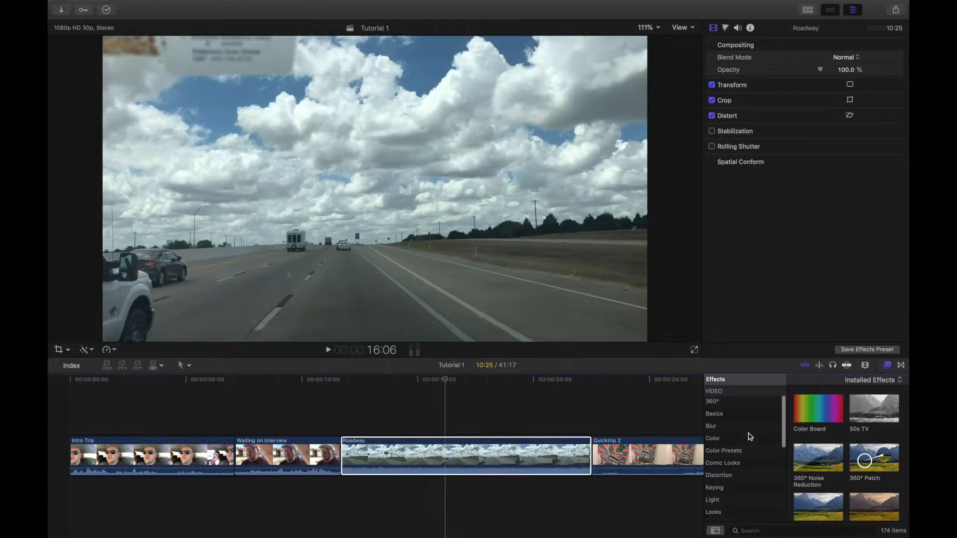
scroll(750, 437, up, 2)
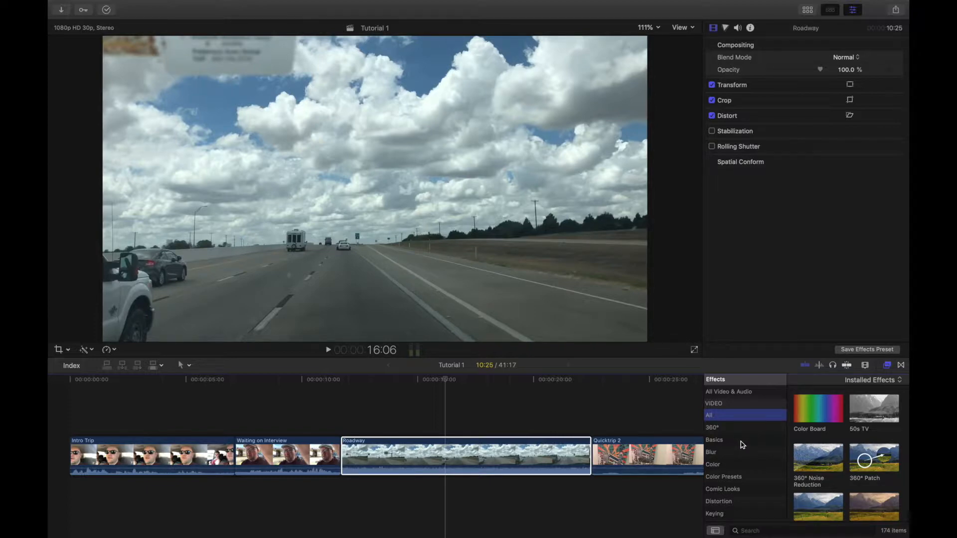
Filter the effects to Basics and select Roadway with the playhead at 18:23.
click(742, 443)
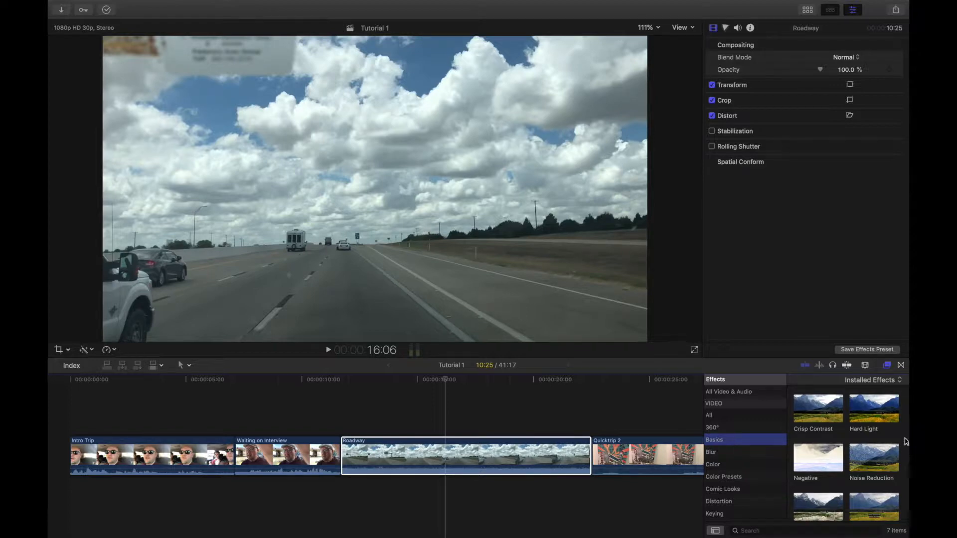
scroll(906, 442, down, 3)
scroll(906, 442, up, 3)
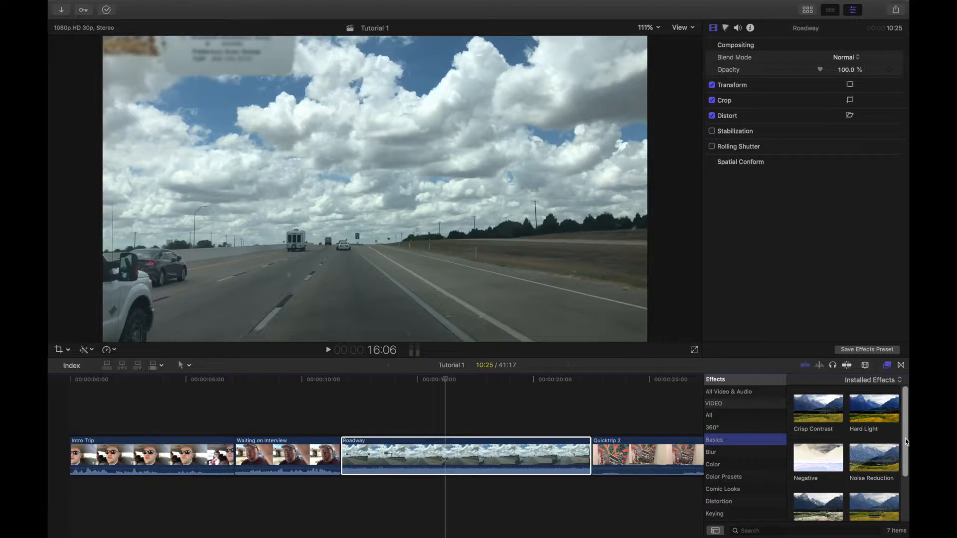
click(492, 393)
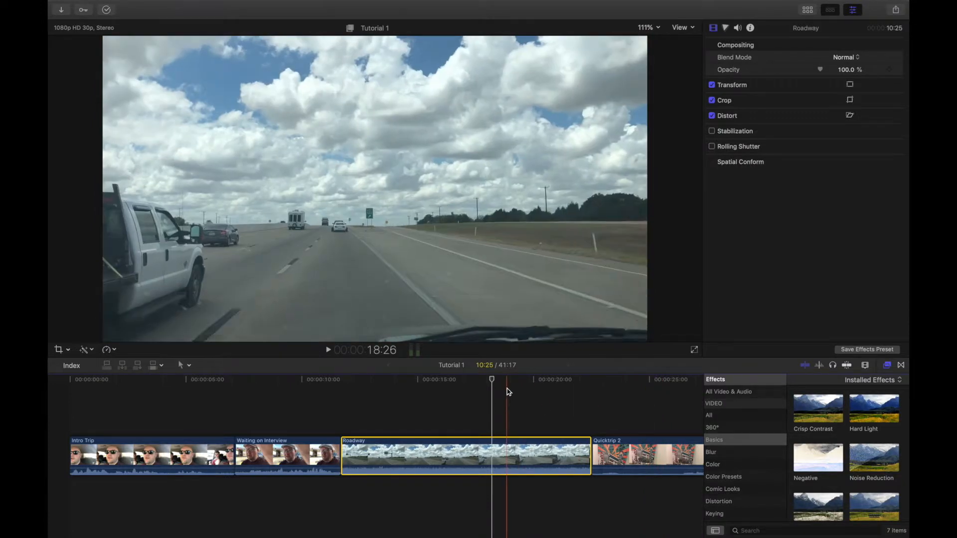
click(505, 380)
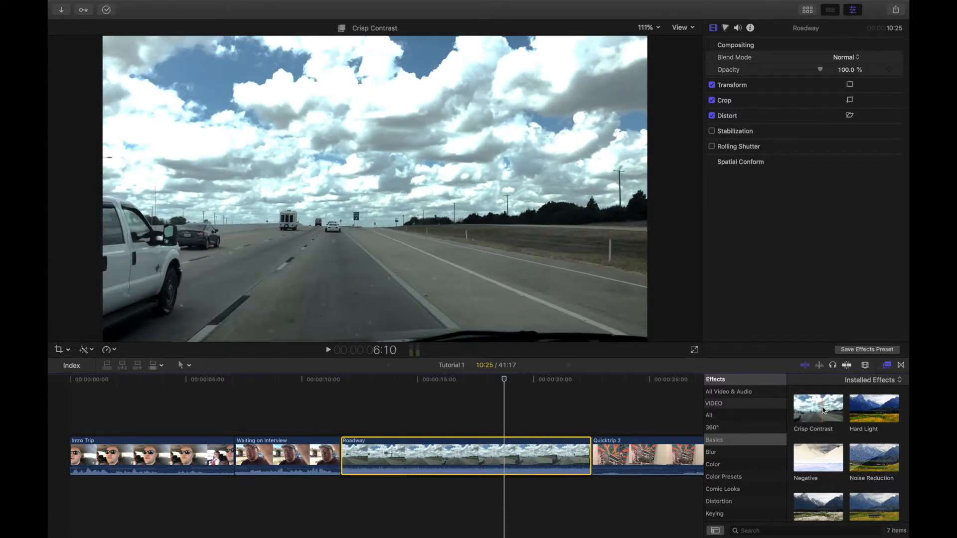
Apply Crisp Contrast to Roadway, compare it off and on, and reduce its strength.
drag(824, 410, 477, 458)
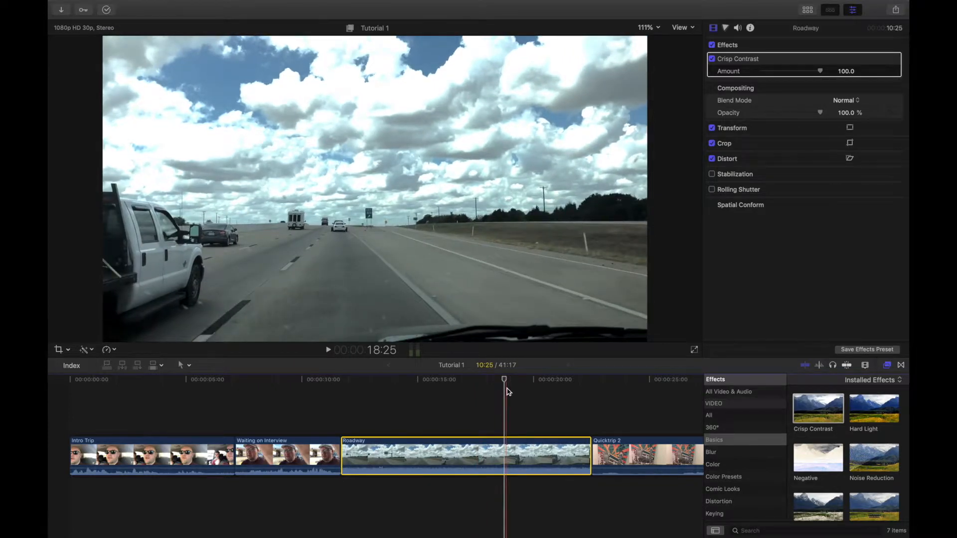
click(712, 59)
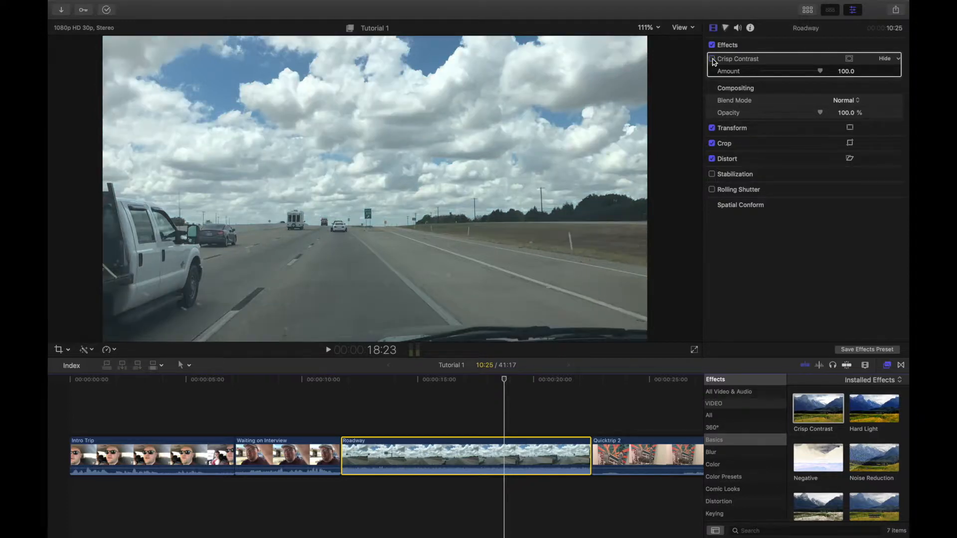
click(712, 59)
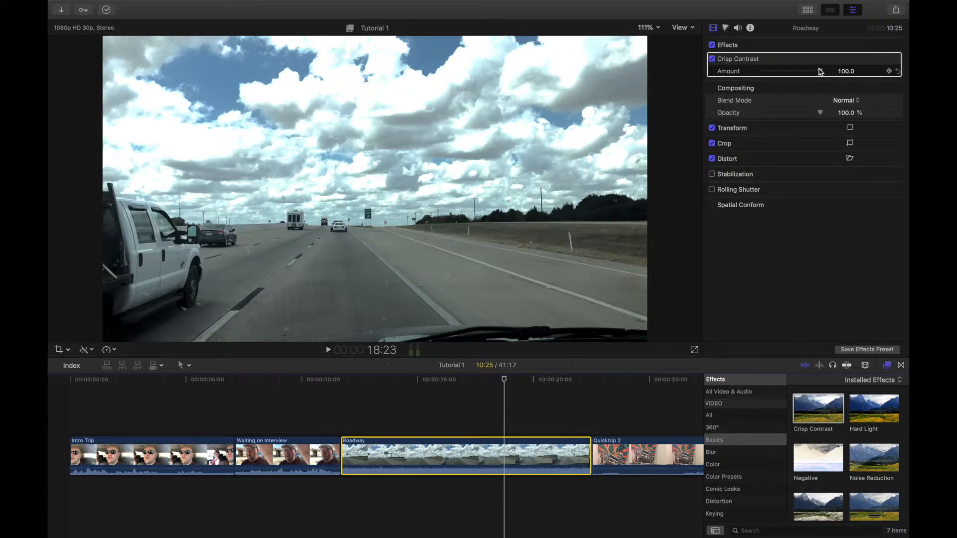
drag(820, 71, 798, 75)
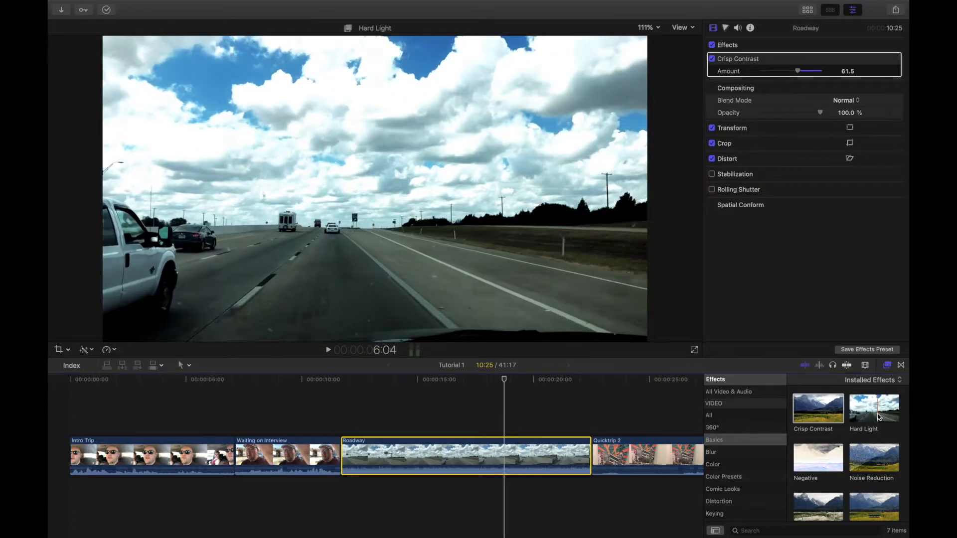
Add Hard Light and Threshold to Roadway, then switch off all three effects.
drag(877, 416, 475, 461)
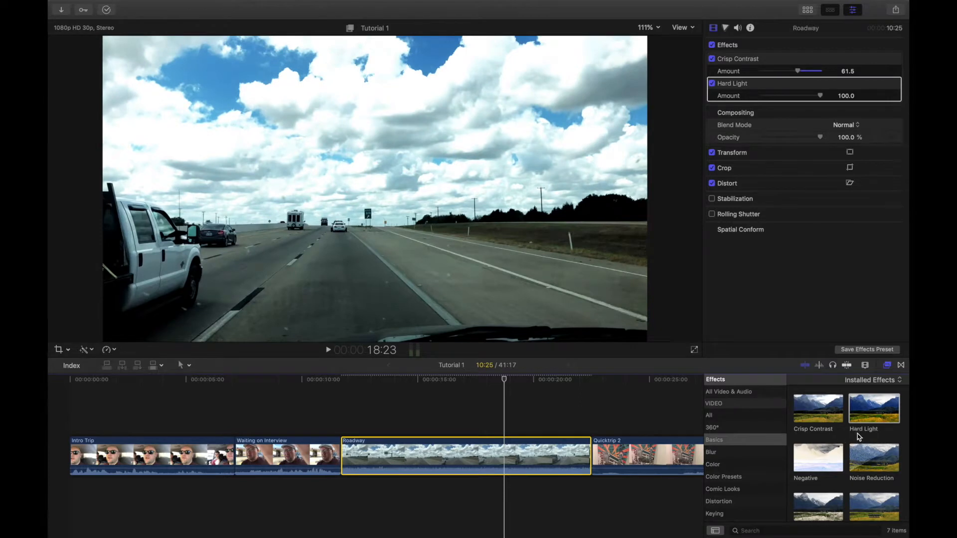
scroll(859, 437, down, 3)
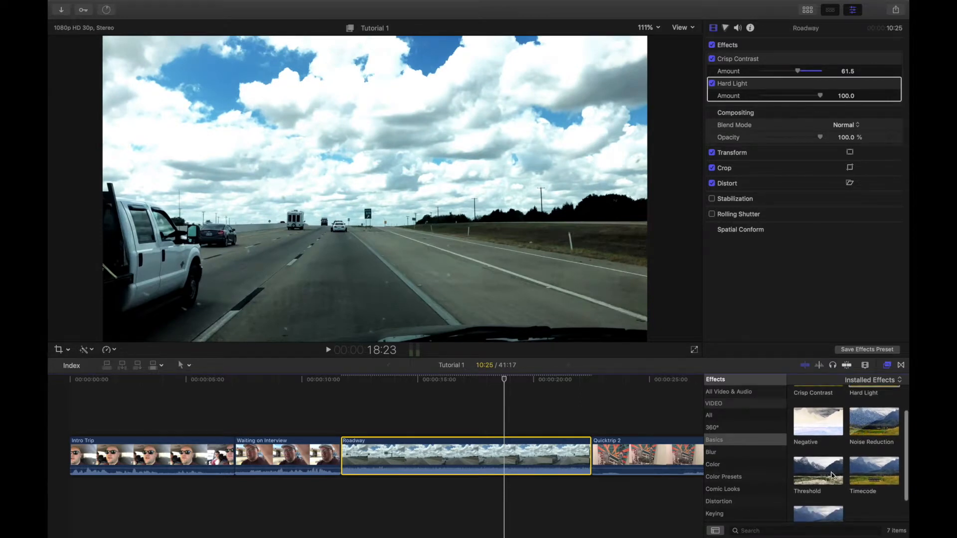
drag(834, 476, 471, 456)
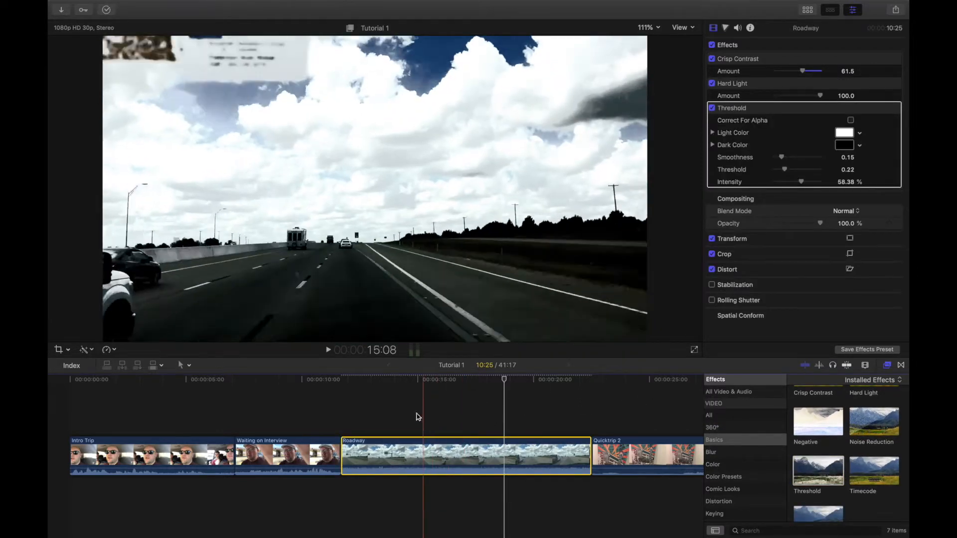
click(711, 83)
click(712, 59)
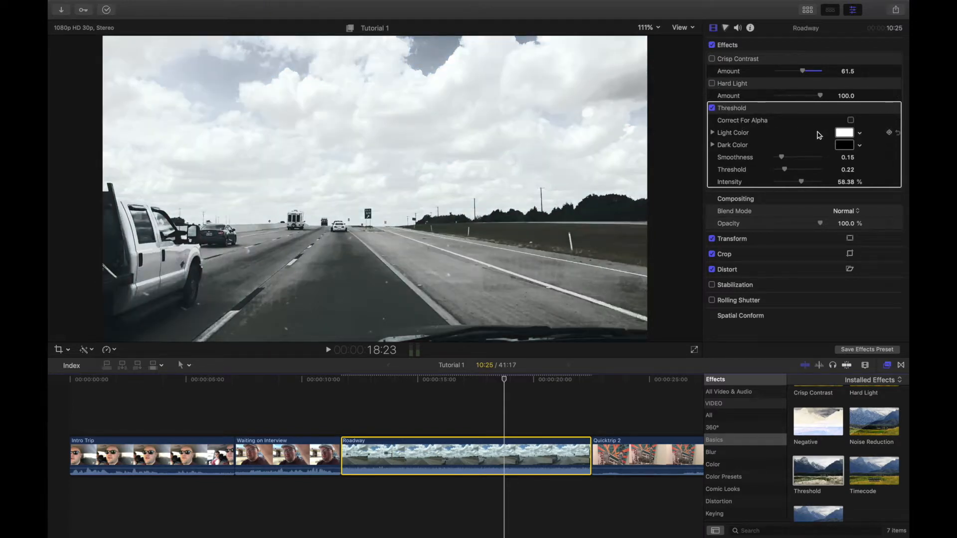
click(712, 109)
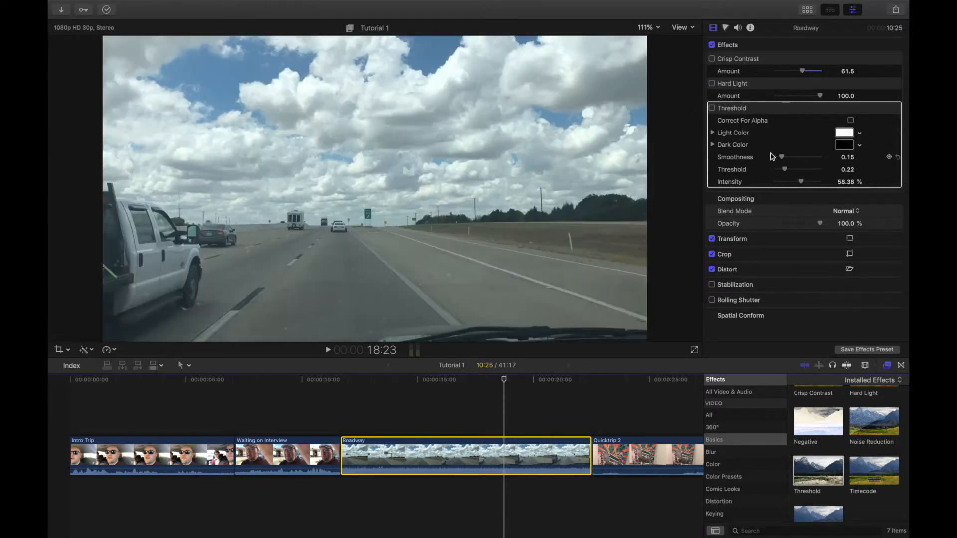
Delete the Threshold, Hard Light and Crisp Contrast effects from the Roadway clip.
click(786, 113)
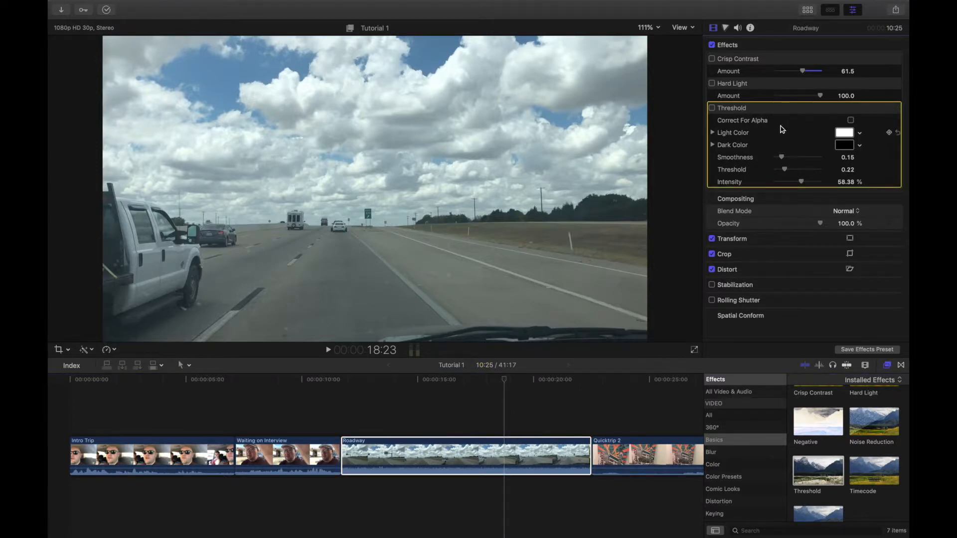
key(Delete)
click(786, 83)
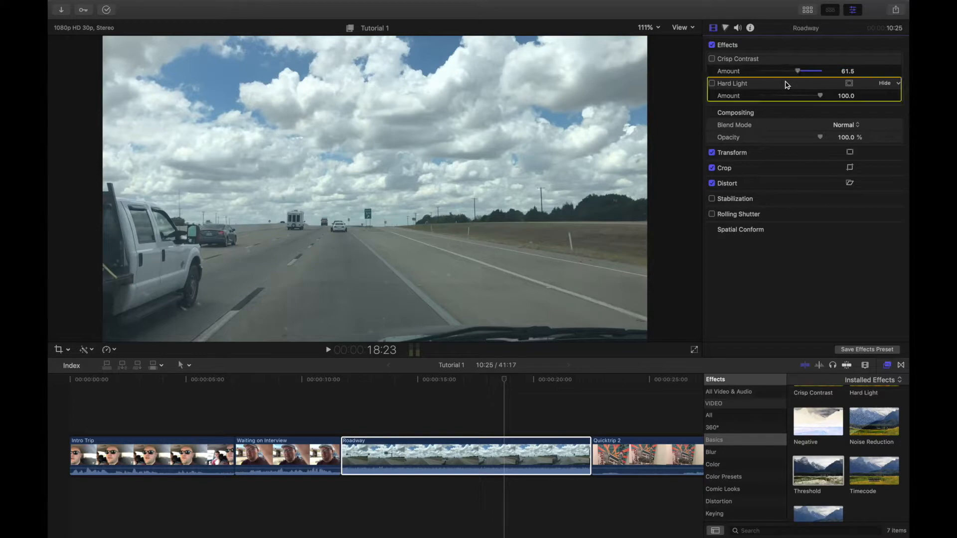
key(Delete)
click(795, 59)
key(Delete)
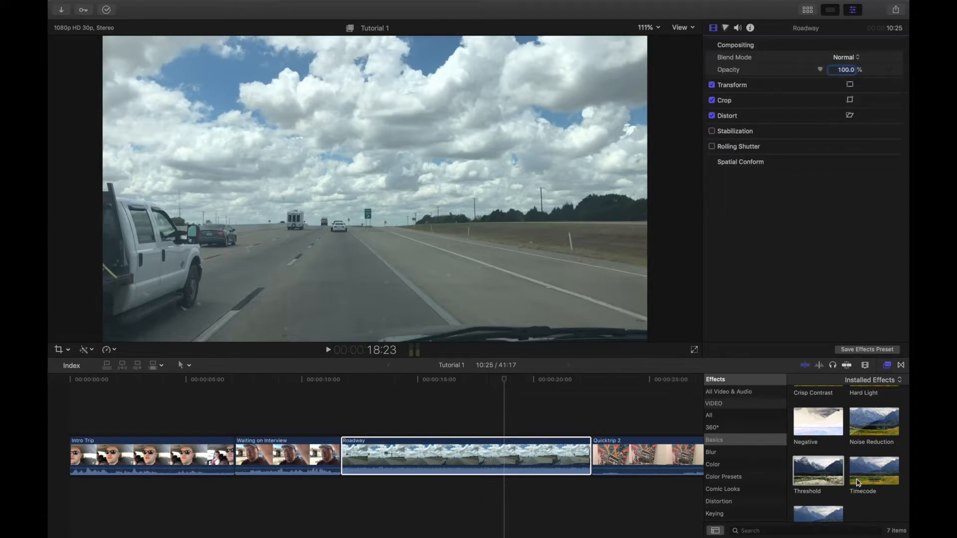
Apply a Gaussian blur to Roadway, raise Amount to about 66, lower it, then delete it.
scroll(870, 493, down, 2)
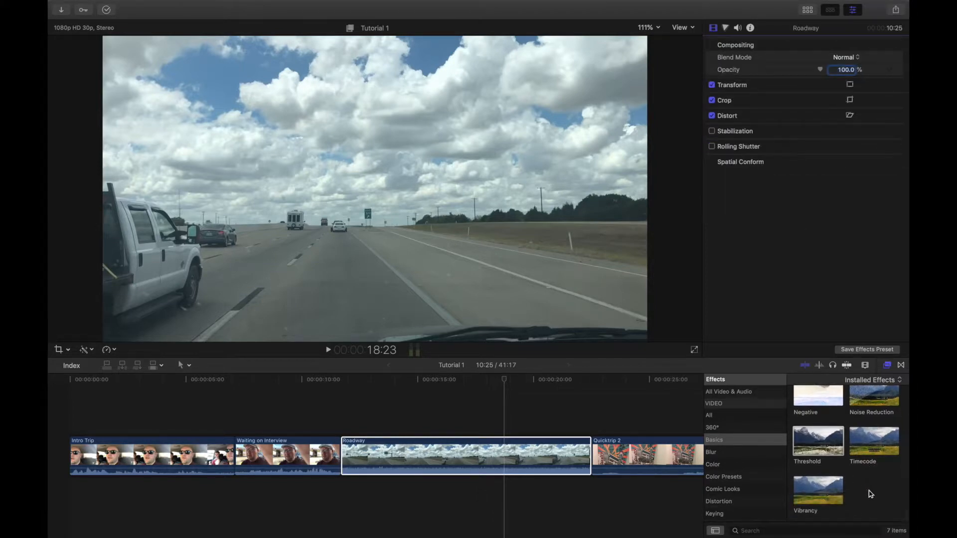
click(721, 453)
scroll(806, 431, up, 1)
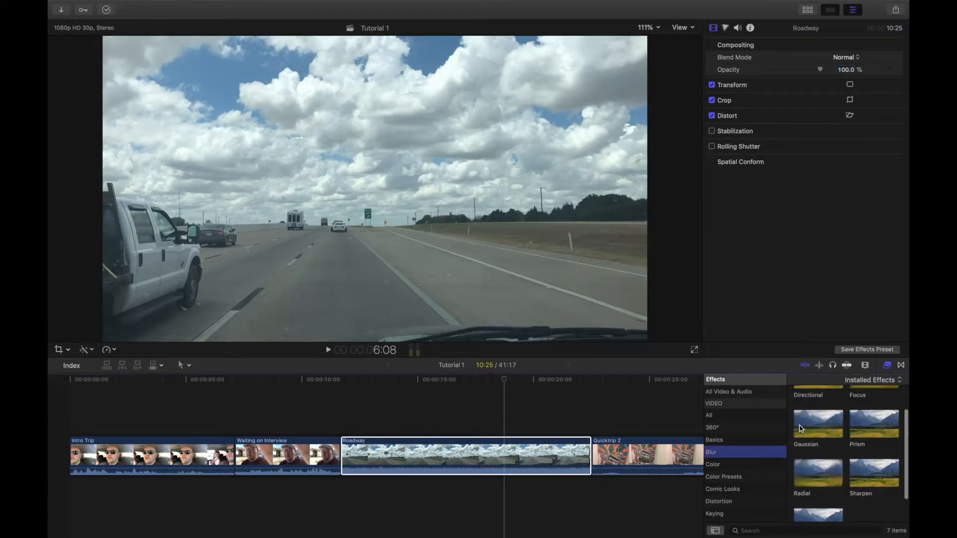
drag(813, 427, 486, 461)
click(480, 383)
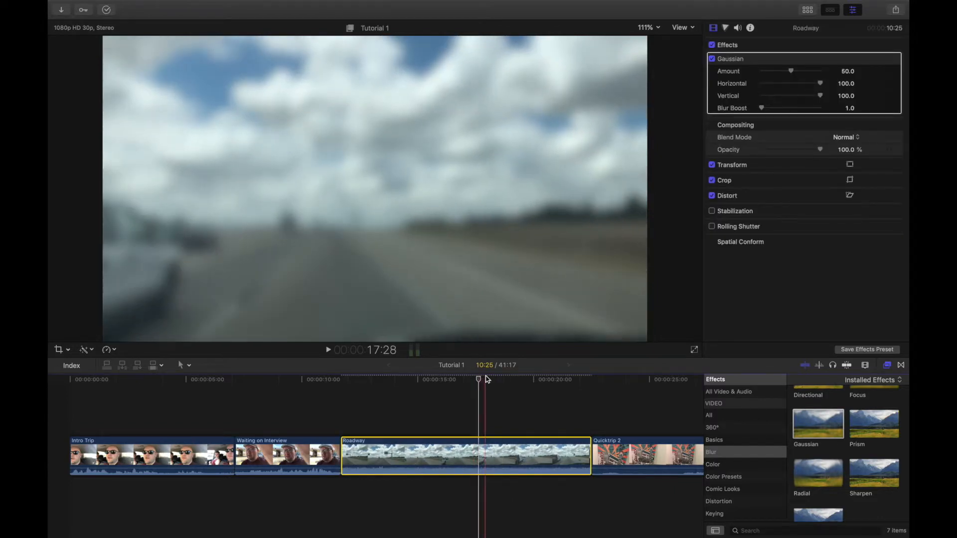
drag(795, 73, 713, 111)
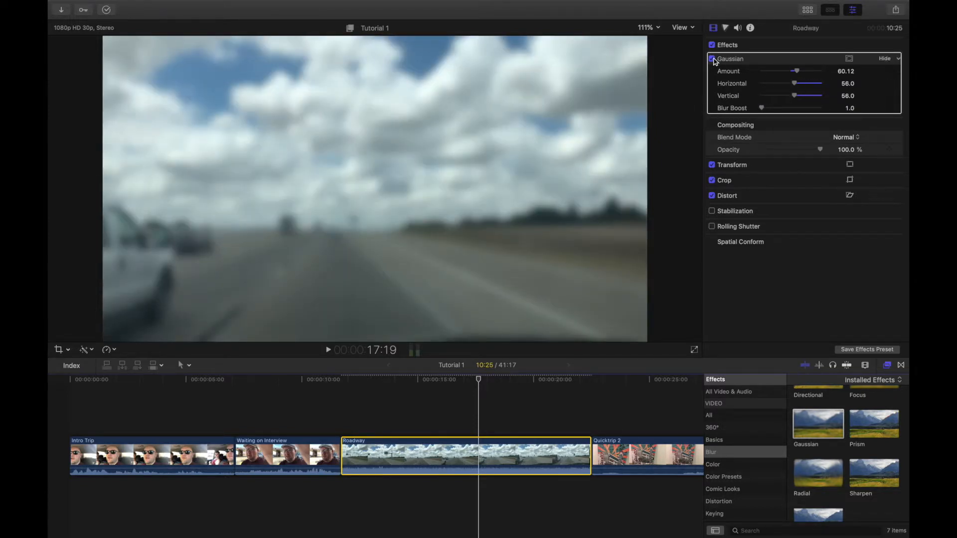
drag(797, 71, 753, 71)
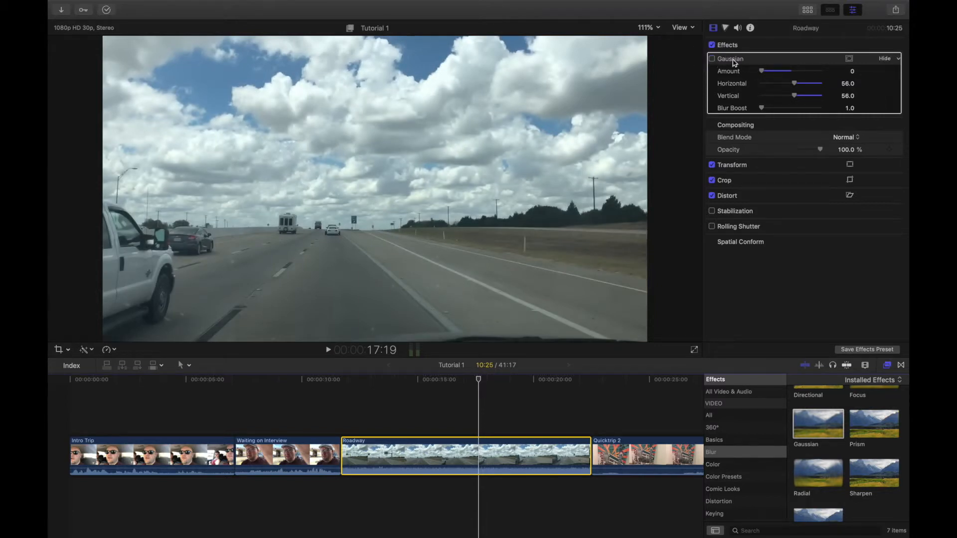
click(759, 60)
key(Delete)
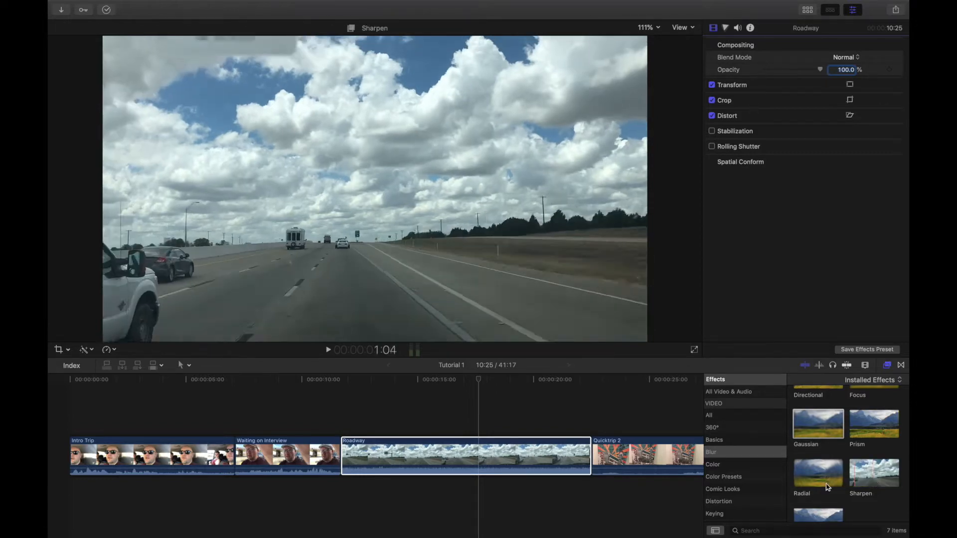
Apply the Colorize colour effect to Roadway with the playhead at 16:05.
scroll(757, 465, down, 1)
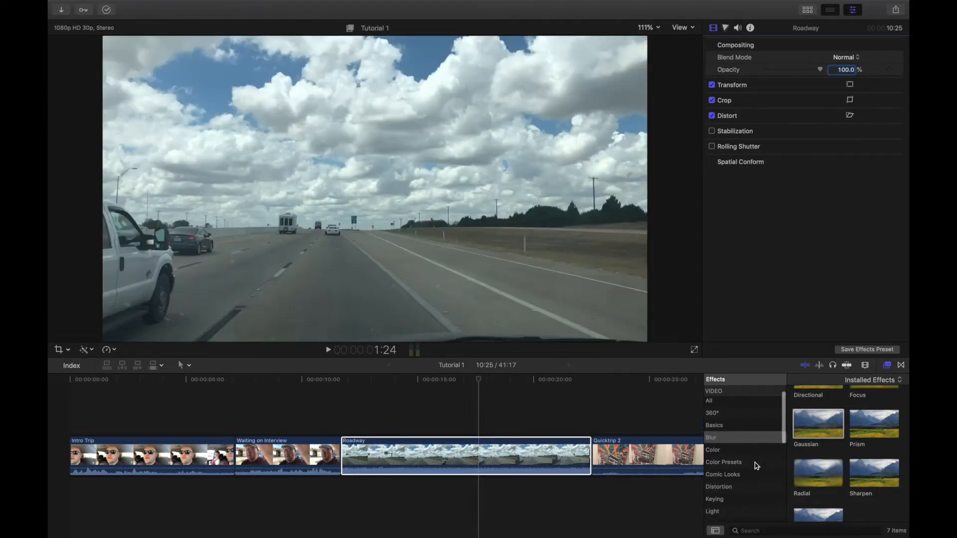
click(757, 465)
scroll(816, 463, down, 3)
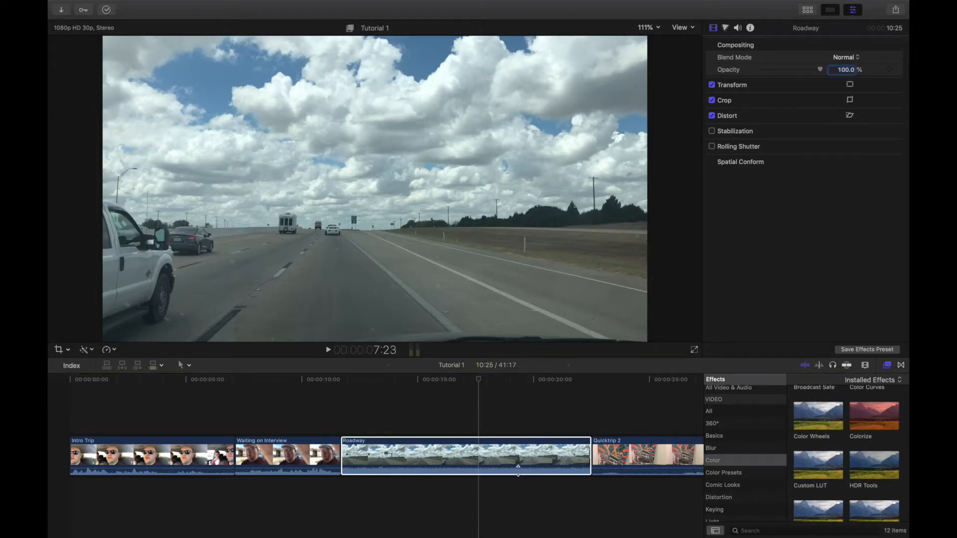
scroll(848, 449, up, 1)
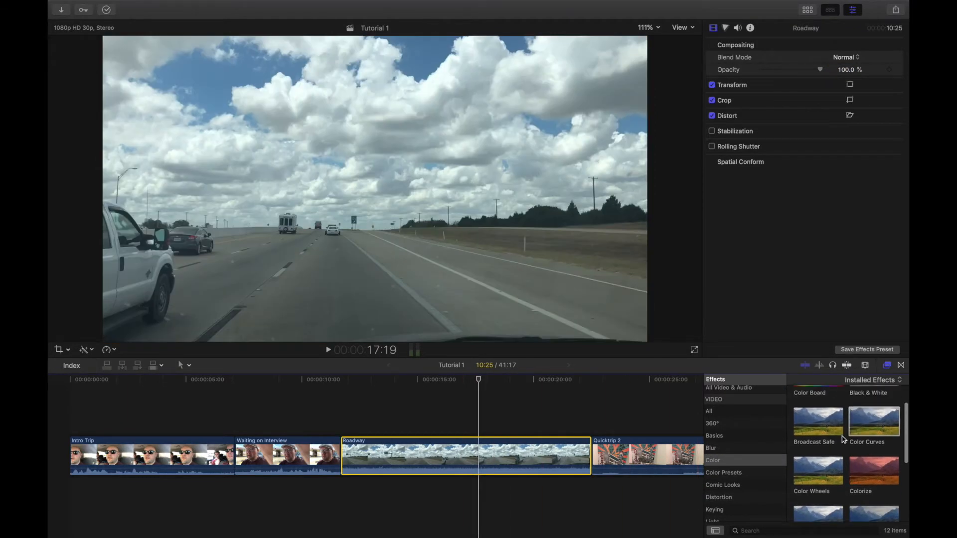
drag(874, 436, 429, 451)
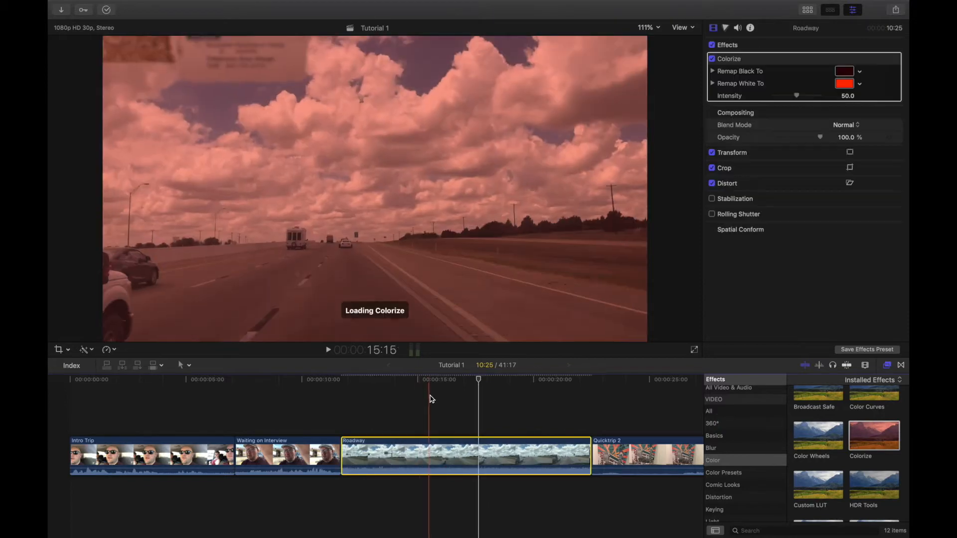
click(445, 383)
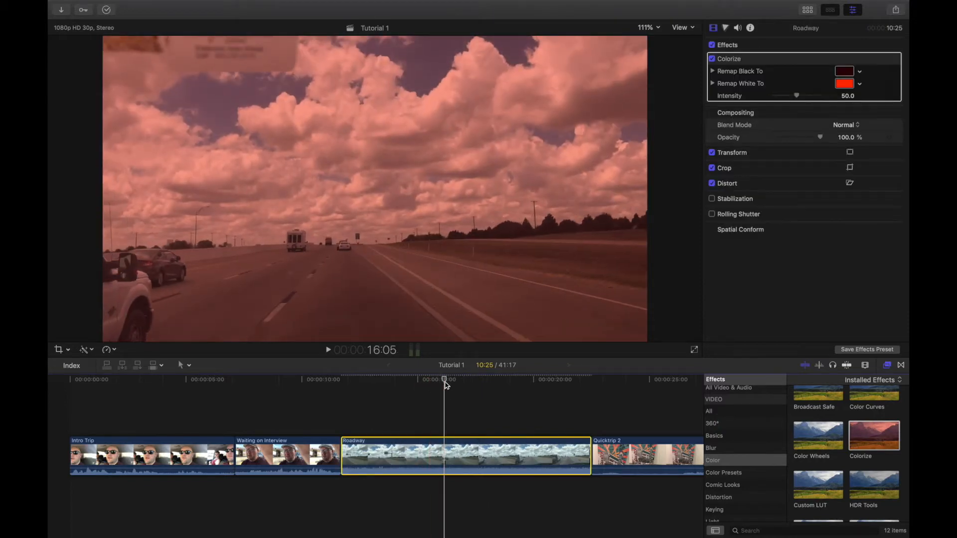
Raise Colorize's black-remap green level and intensity to about 80, then delete Colorize.
click(712, 70)
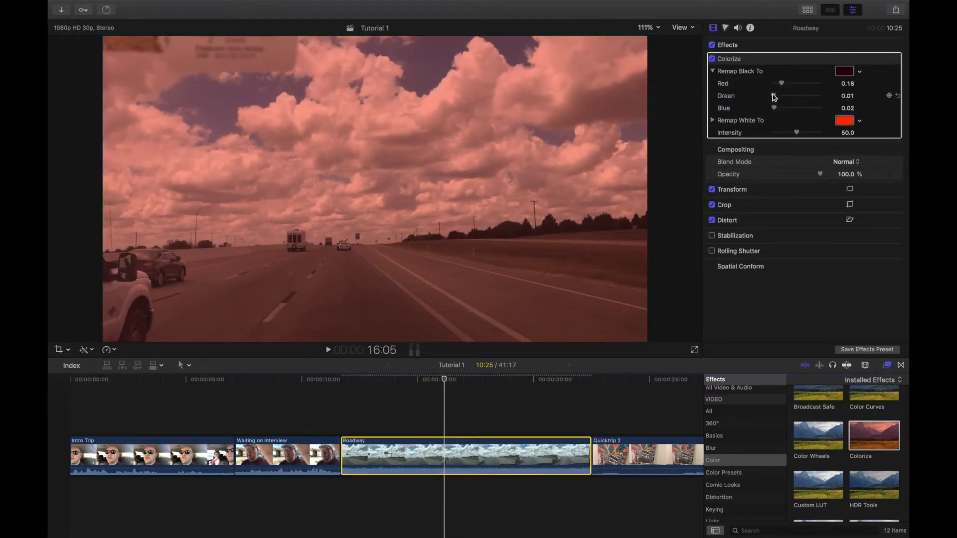
drag(774, 95, 791, 83)
click(714, 122)
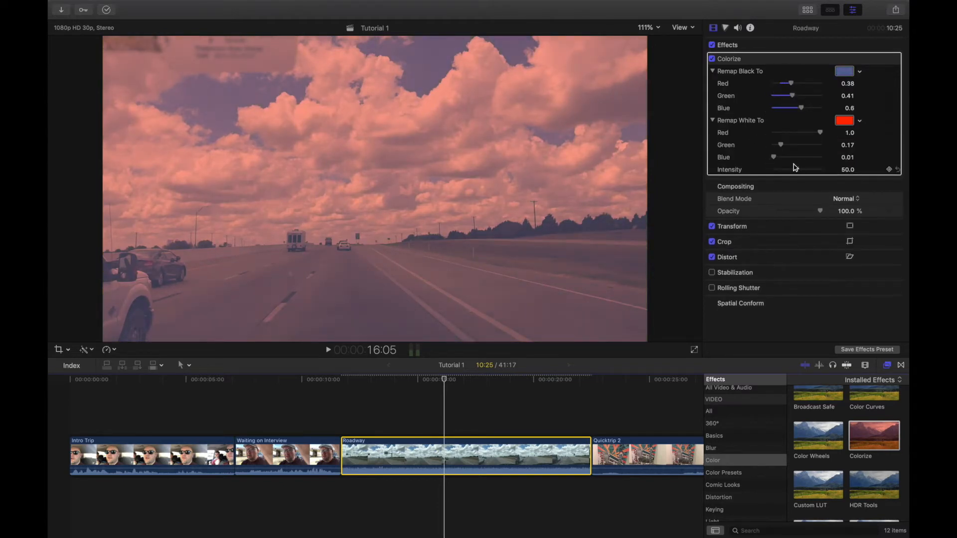
mouse_move(797, 170)
mouse_down()
mouse_move(774, 172)
mouse_move(813, 173)
mouse_up()
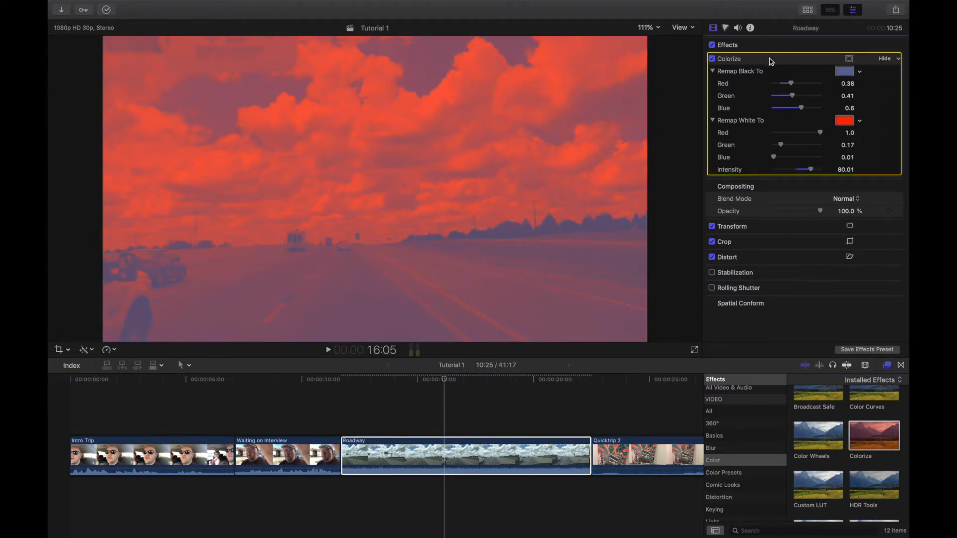
click(771, 58)
key(Delete)
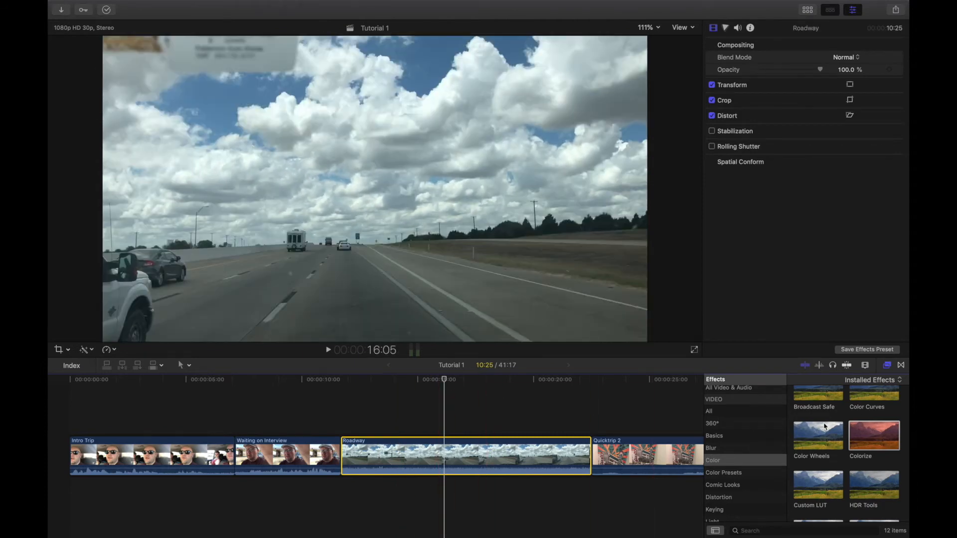
Apply Black & White to Roadway at 17:03, set its tint to grey and amount to about 9.
scroll(831, 441, up, 3)
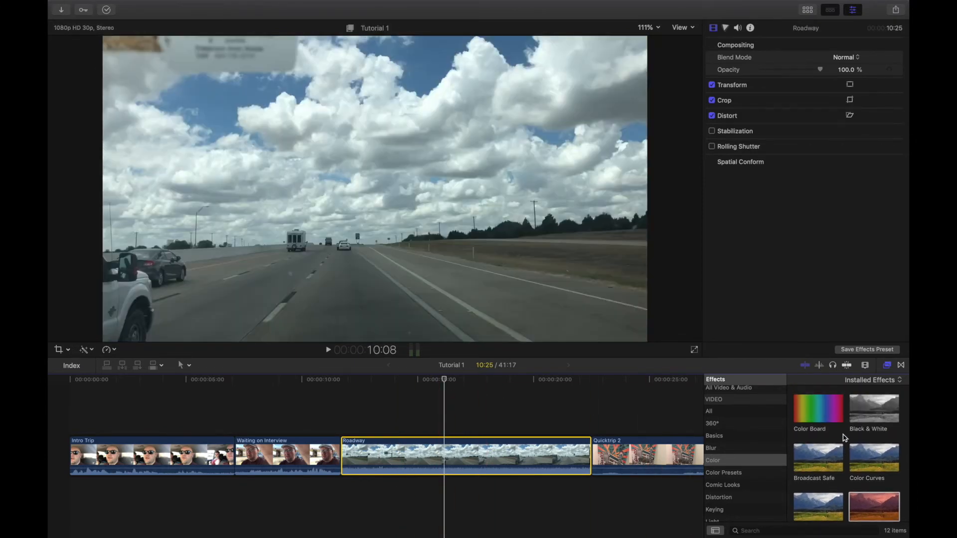
drag(875, 410, 523, 451)
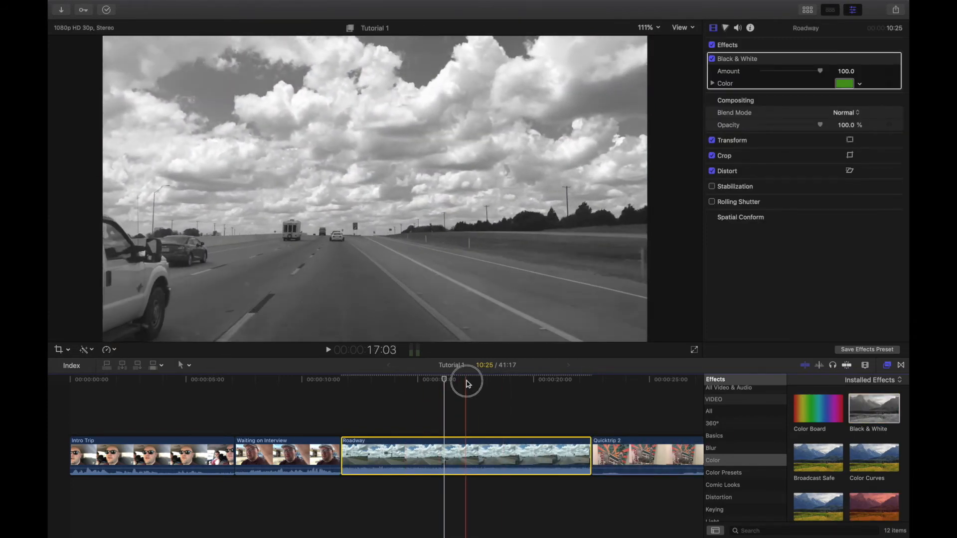
click(465, 385)
click(860, 84)
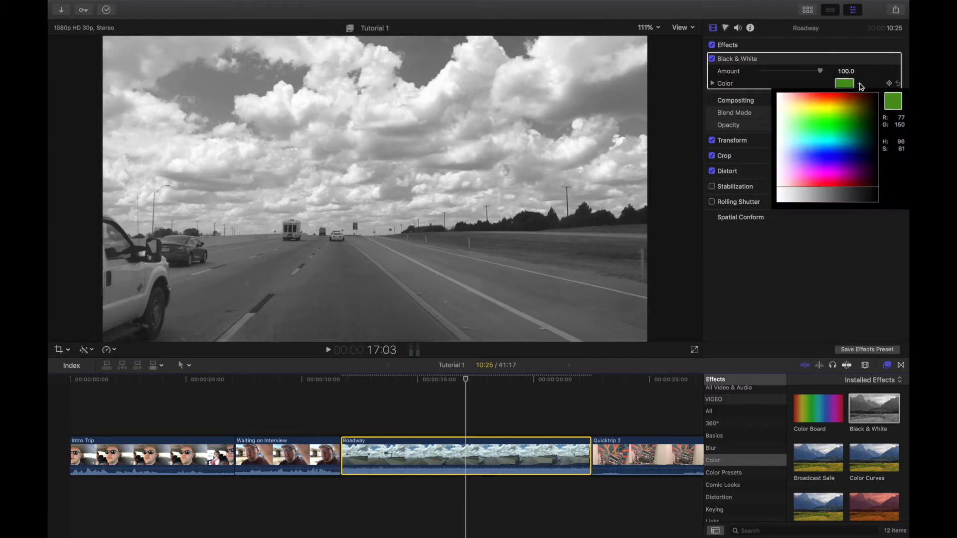
drag(860, 121, 840, 199)
click(796, 85)
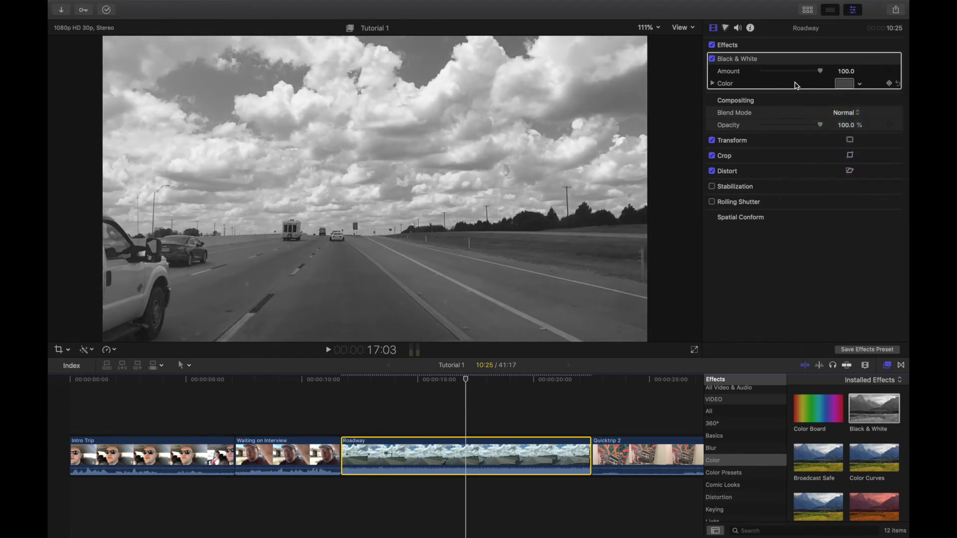
drag(823, 73, 908, 77)
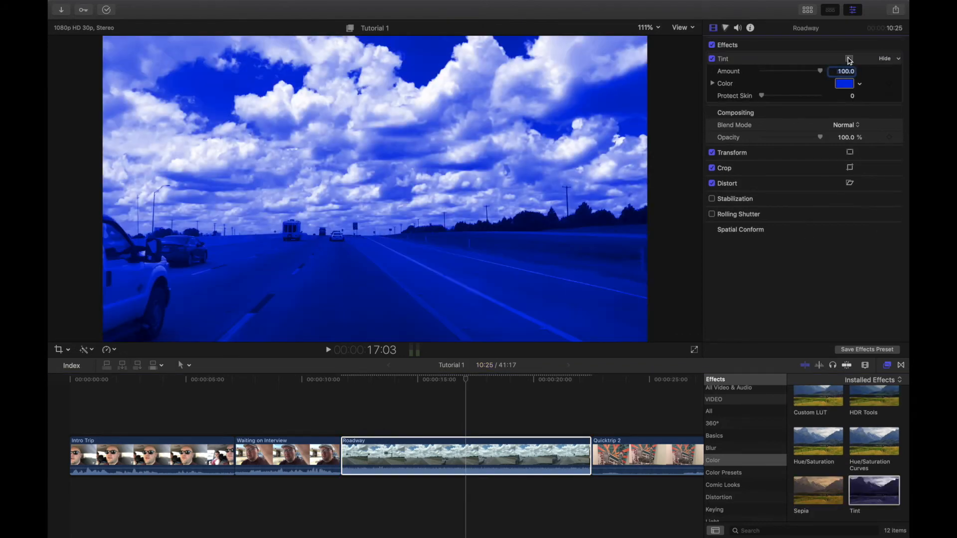